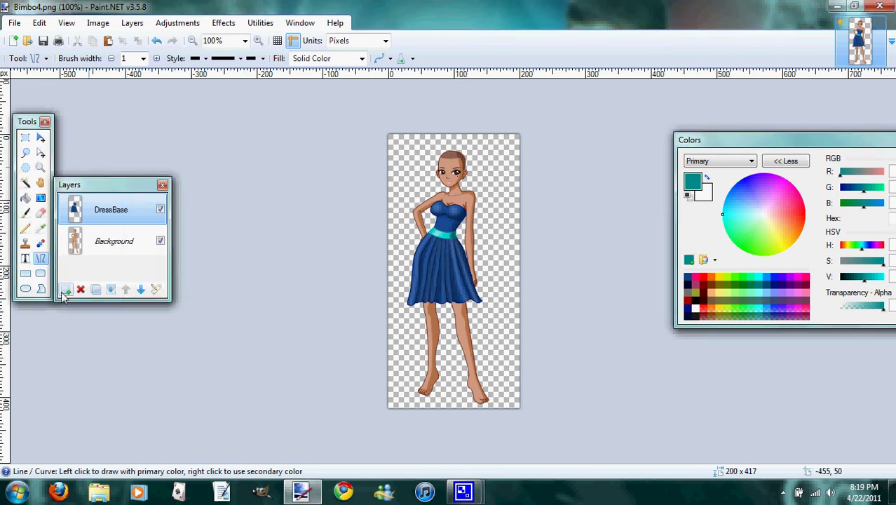
- Zoom the doll image to 400% and scroll down to the skirt hem
{"action": "left_click", "coordinate": [258, 41]}
{"action": "left_click", "coordinate": [258, 40]}
{"action": "left_click", "coordinate": [258, 41]}
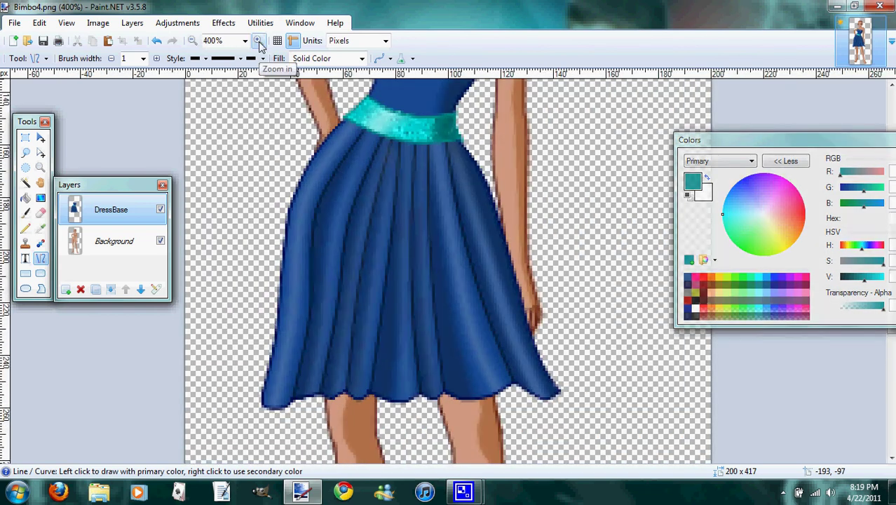
{"action": "scroll", "coordinate": [241, 288], "scroll_direction": "up", "scroll_amount": 2}
{"action": "scroll", "coordinate": [242, 288], "scroll_direction": "up", "scroll_amount": 3}
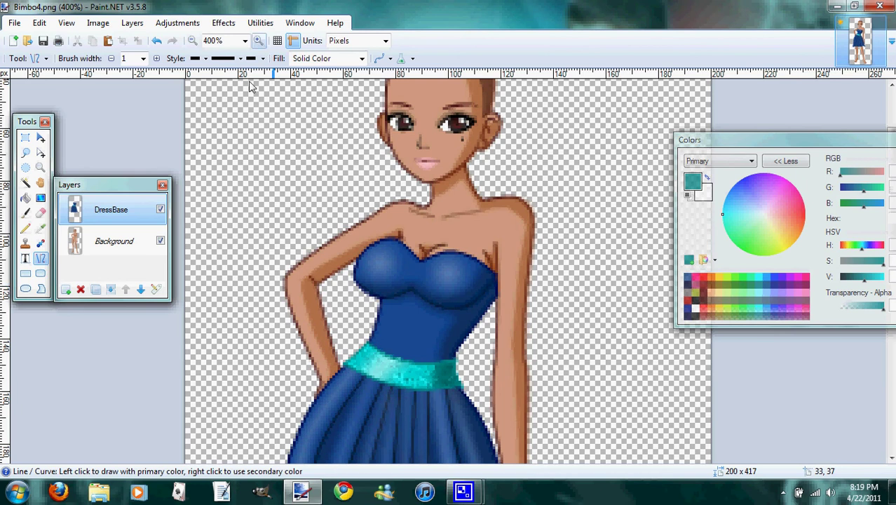
{"action": "scroll", "coordinate": [225, 283], "scroll_direction": "down", "scroll_amount": 6}
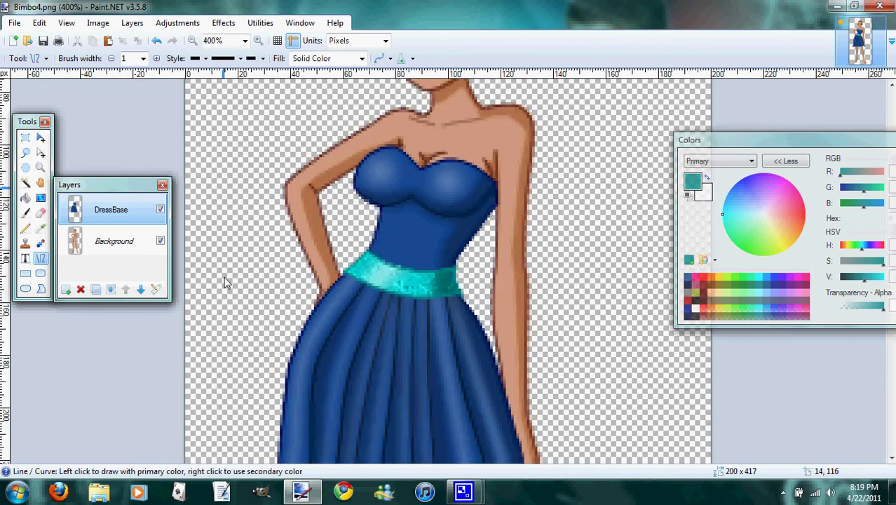
{"action": "scroll", "coordinate": [224, 282], "scroll_direction": "down", "scroll_amount": 1}
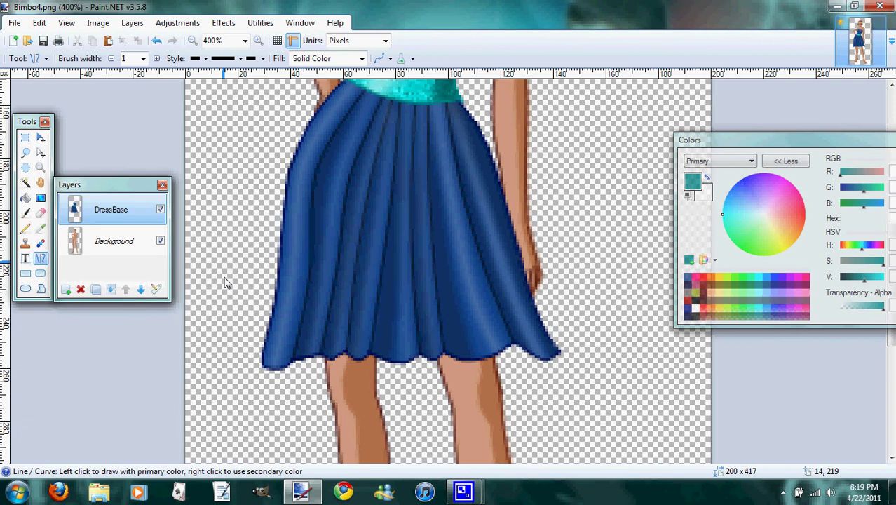
{"action": "scroll", "coordinate": [224, 283], "scroll_direction": "down", "scroll_amount": 1}
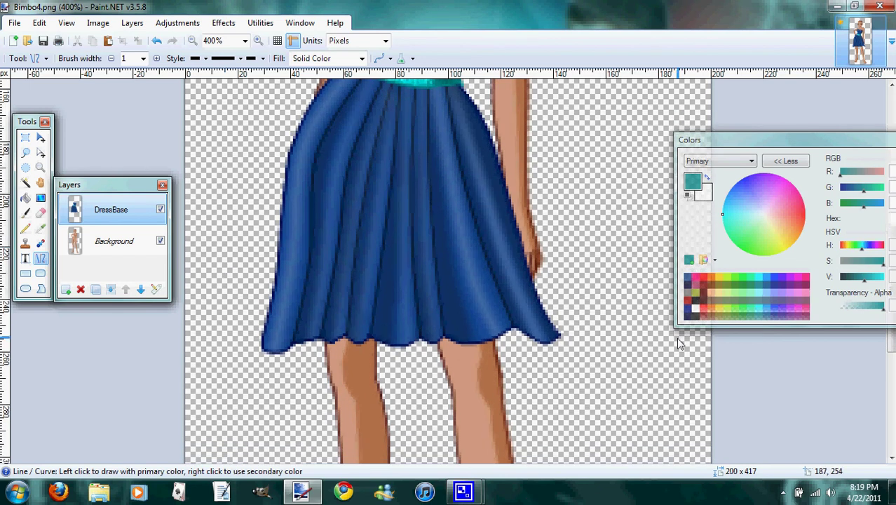
- Add a new layer above Background and name it 'Tool'
{"action": "left_click", "coordinate": [99, 253]}
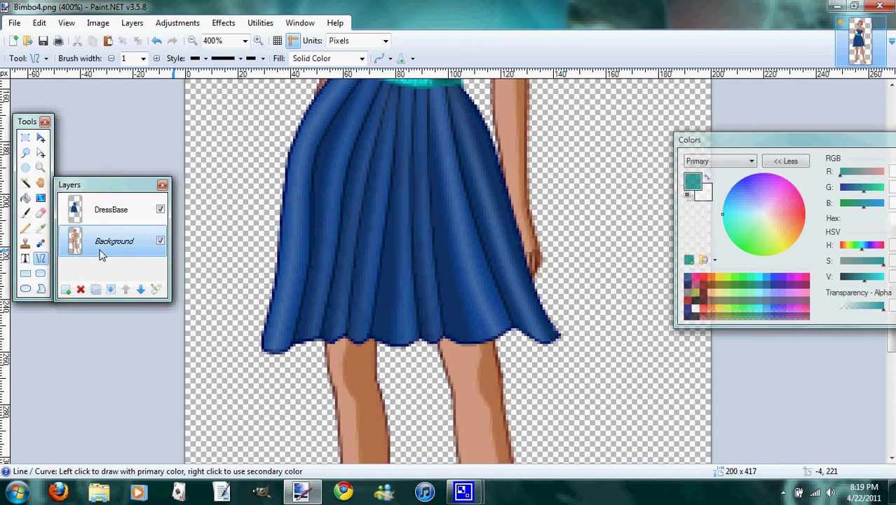
{"action": "left_click", "coordinate": [68, 290]}
{"action": "left_click", "coordinate": [156, 290]}
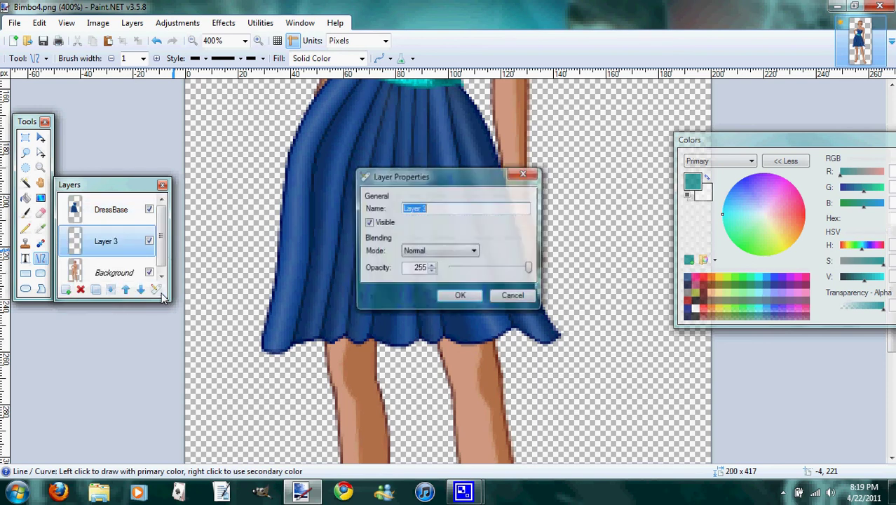
{"action": "type", "text": "Tool"}
{"action": "key", "text": "Return"}
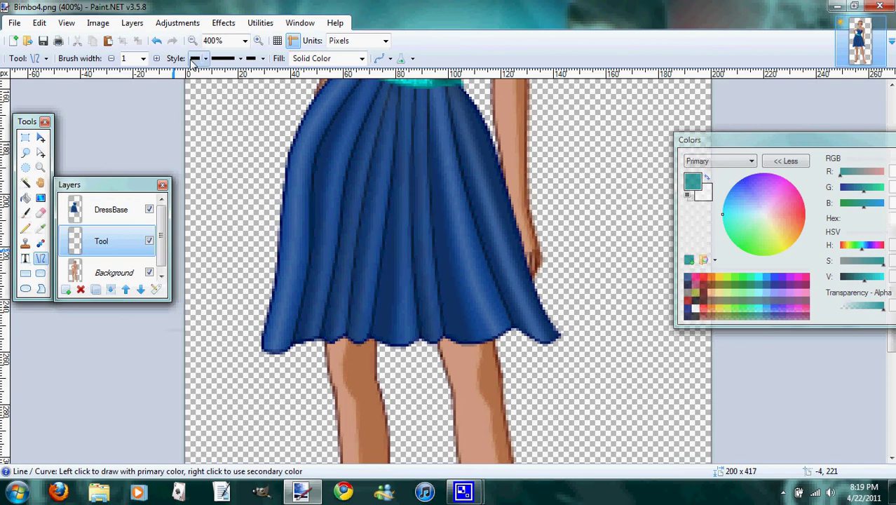
- With brush width 6, trace the skirt hem left to right in six teal line segments
{"action": "left_click", "coordinate": [157, 59]}
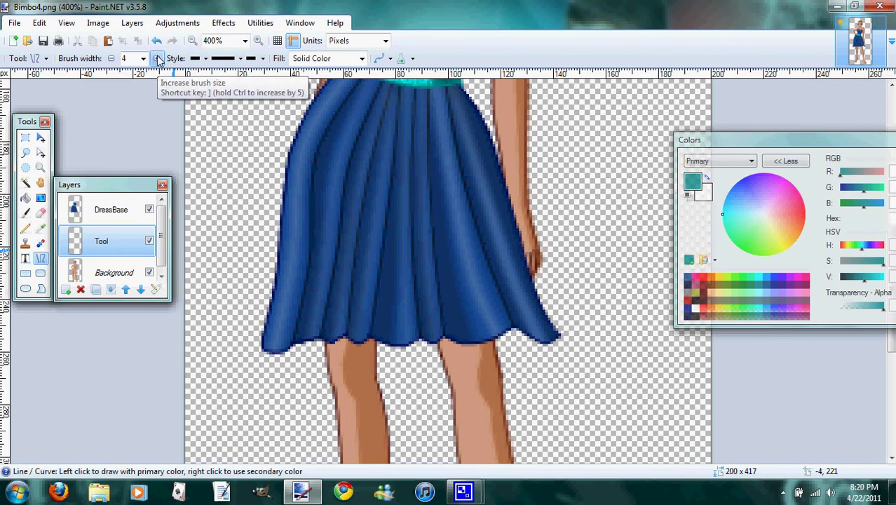
{"action": "left_click", "coordinate": [111, 58]}
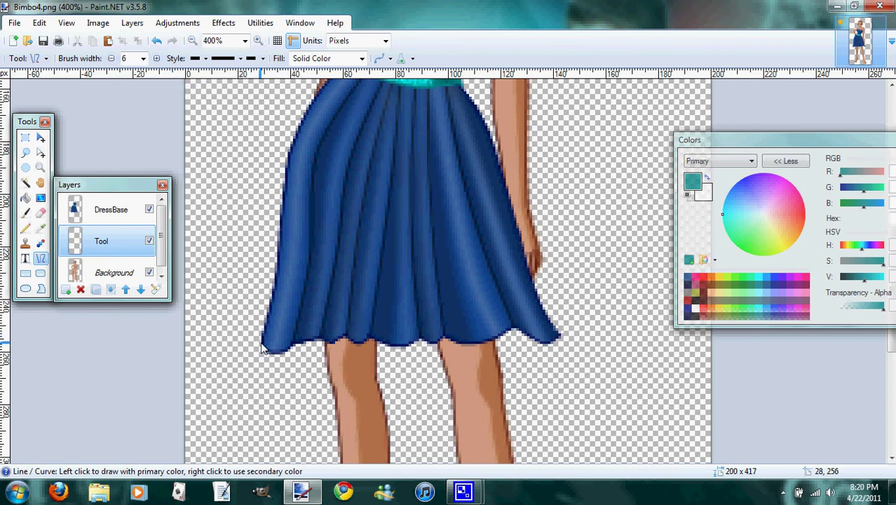
{"action": "mouse_move", "coordinate": [259, 347]}
{"action": "left_mouse_down"}
{"action": "mouse_move", "coordinate": [296, 346]}
{"action": "mouse_move", "coordinate": [271, 345]}
{"action": "mouse_move", "coordinate": [272, 356]}
{"action": "mouse_move", "coordinate": [288, 354]}
{"action": "mouse_move", "coordinate": [266, 341]}
{"action": "left_mouse_up"}
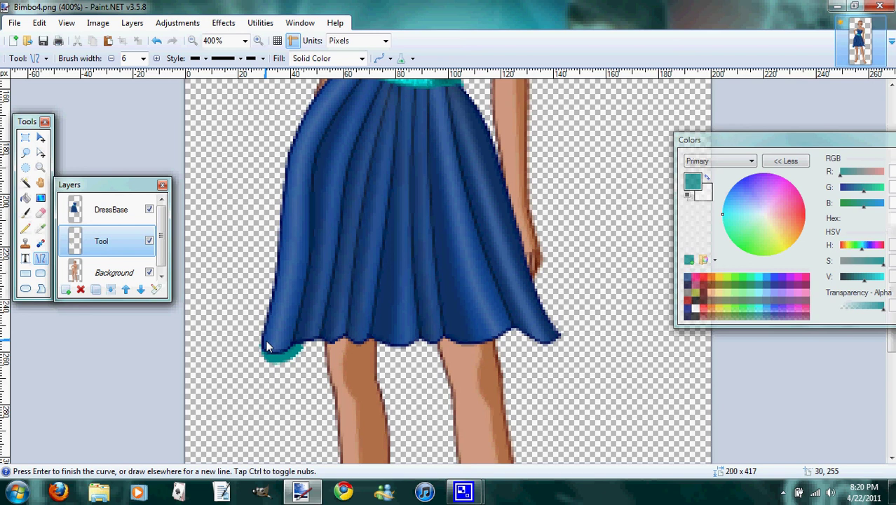
{"action": "mouse_move", "coordinate": [333, 339]}
{"action": "left_mouse_down"}
{"action": "mouse_move", "coordinate": [289, 342]}
{"action": "mouse_move", "coordinate": [332, 339]}
{"action": "mouse_move", "coordinate": [324, 348]}
{"action": "left_mouse_up"}
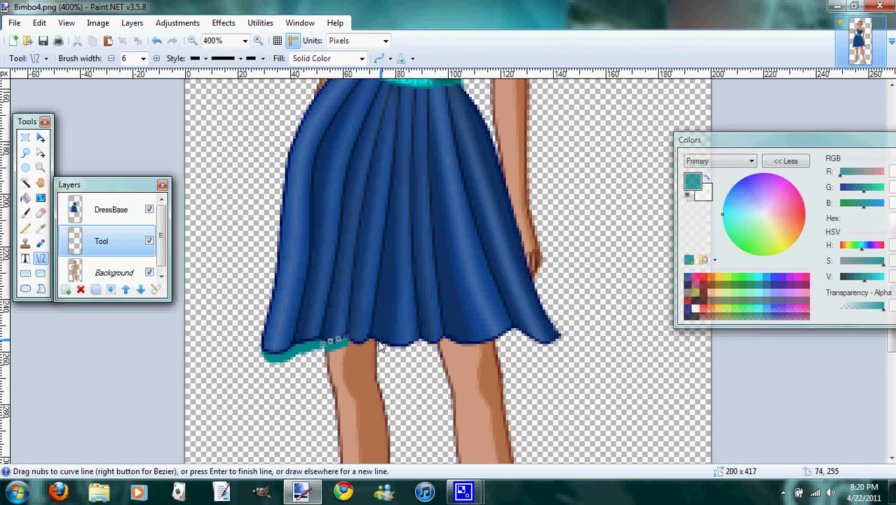
{"action": "mouse_move", "coordinate": [377, 340]}
{"action": "left_mouse_down"}
{"action": "mouse_move", "coordinate": [338, 336]}
{"action": "mouse_move", "coordinate": [362, 342]}
{"action": "left_mouse_up"}
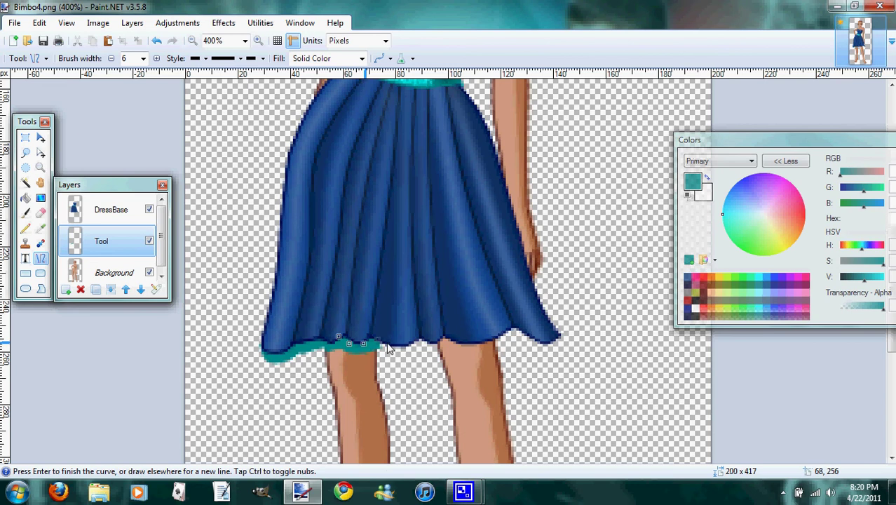
{"action": "mouse_move", "coordinate": [422, 340]}
{"action": "left_mouse_down"}
{"action": "mouse_move", "coordinate": [369, 343]}
{"action": "mouse_move", "coordinate": [407, 347]}
{"action": "mouse_move", "coordinate": [429, 334]}
{"action": "mouse_move", "coordinate": [419, 337]}
{"action": "mouse_move", "coordinate": [438, 341]}
{"action": "left_mouse_up"}
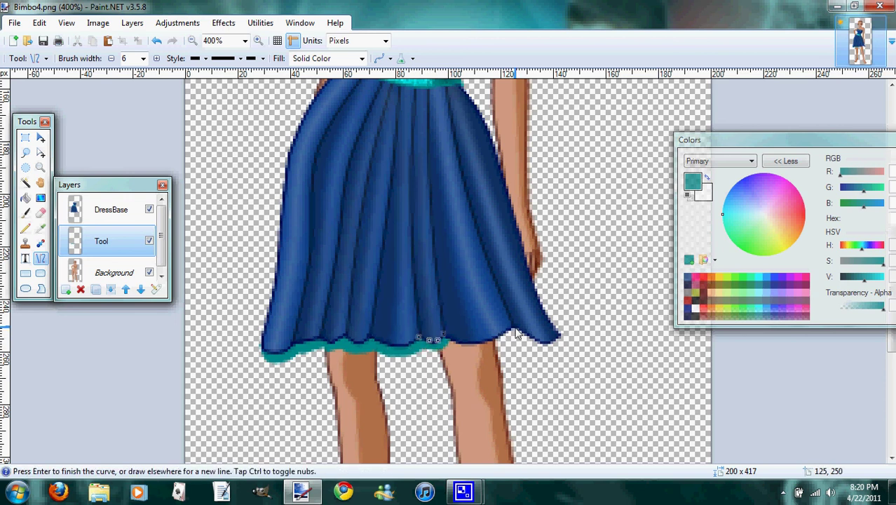
{"action": "left_click_drag", "start_coordinate": [517, 334], "coordinate": [494, 342]}
{"action": "left_click_drag", "start_coordinate": [559, 341], "coordinate": [521, 339]}
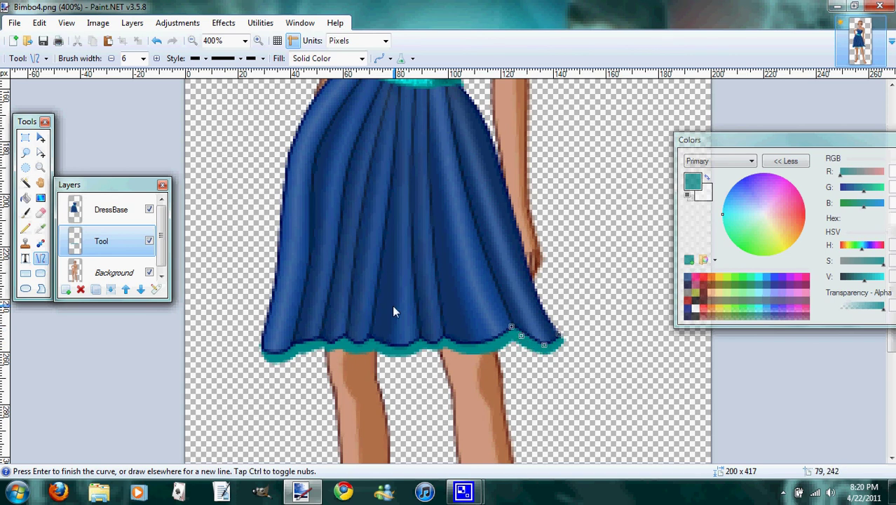
{"action": "scroll", "coordinate": [393, 308], "scroll_direction": "up", "scroll_amount": 10}
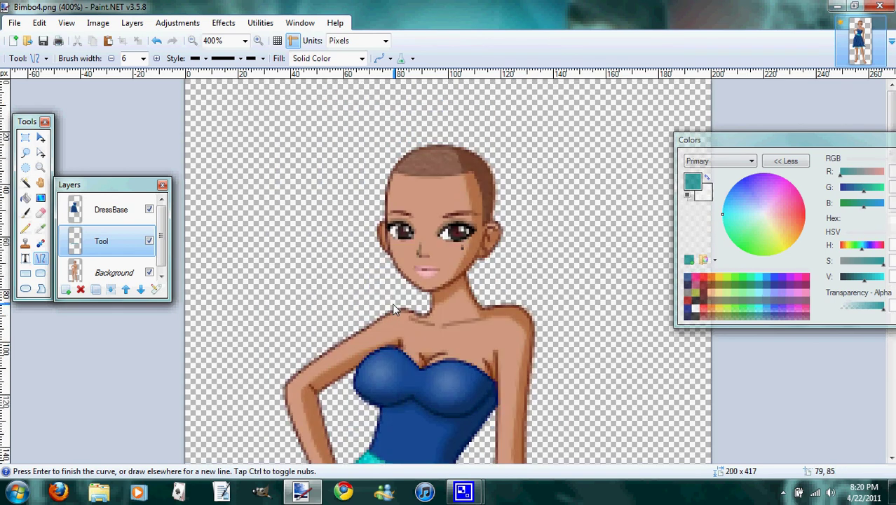
- Draw a two-part teal curve along the bodice neckline and finalize it
{"action": "left_click_drag", "start_coordinate": [392, 347], "coordinate": [413, 357]}
{"action": "left_click_drag", "start_coordinate": [492, 380], "coordinate": [471, 360]}
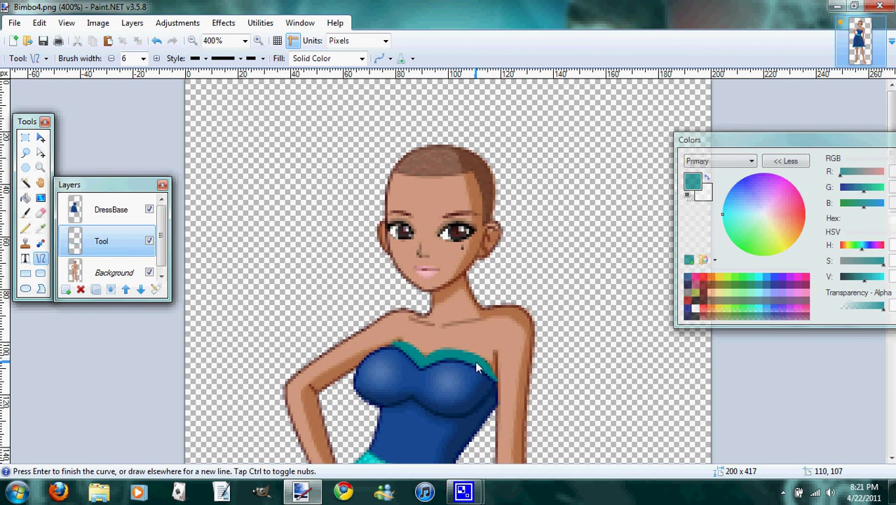
{"action": "key", "text": "Return"}
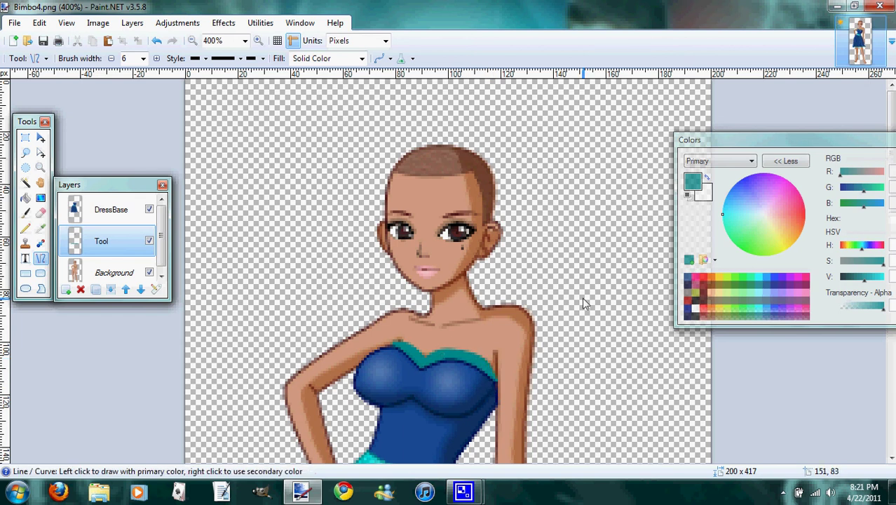
- Zoom out to 100% and bring up the Distort > Crystallize effect dialog
{"action": "left_click", "coordinate": [191, 41]}
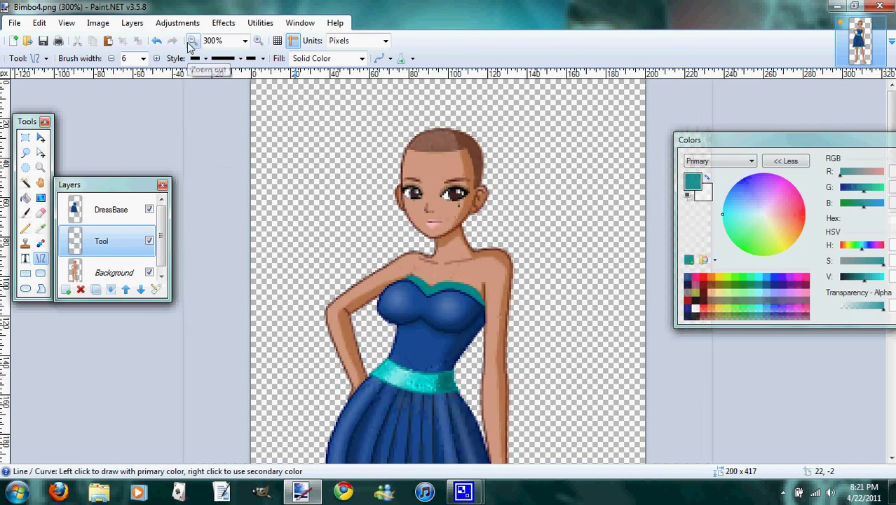
{"action": "left_click", "coordinate": [191, 41]}
{"action": "left_click", "coordinate": [191, 41]}
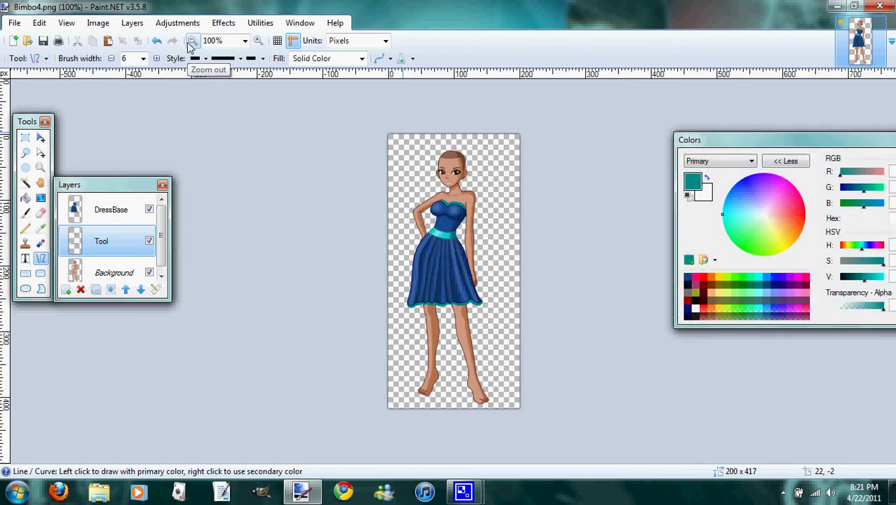
{"action": "left_click", "coordinate": [232, 25]}
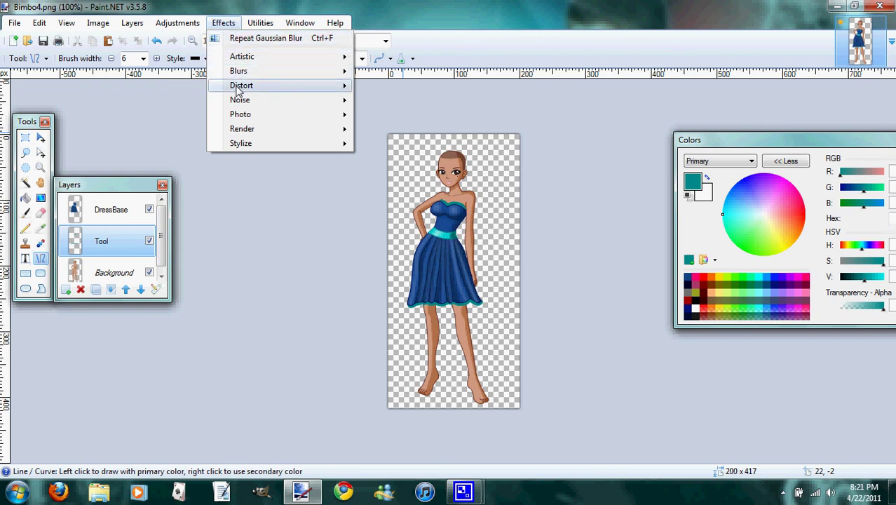
{"action": "mouse_move", "coordinate": [238, 88]}
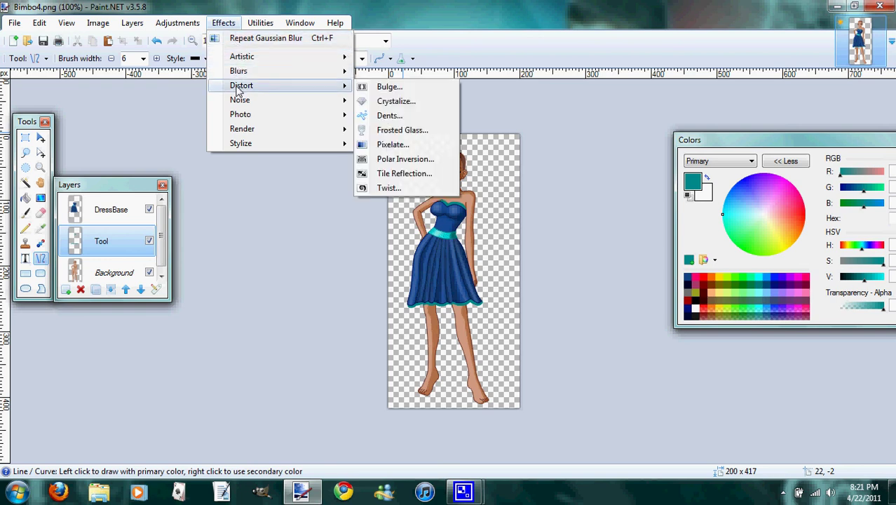
{"action": "left_click", "coordinate": [405, 101]}
{"action": "left_click_drag", "start_coordinate": [457, 176], "coordinate": [707, 174]}
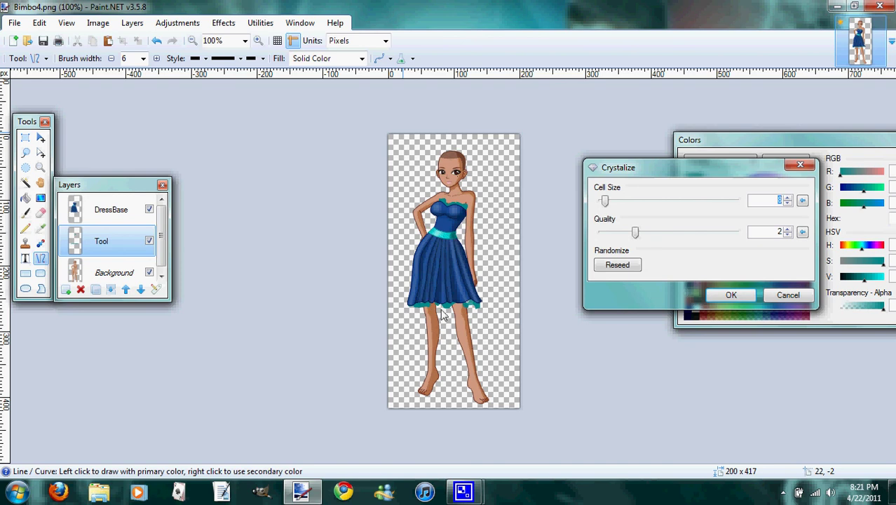
- Set Crystallize cell size to 2 and quality to 5, then apply it
{"action": "left_click", "coordinate": [788, 203]}
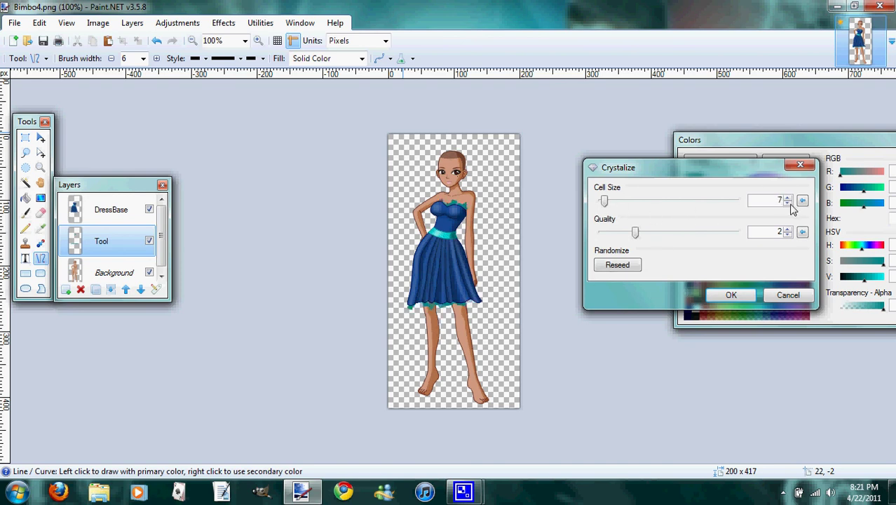
{"action": "left_click", "coordinate": [788, 203]}
{"action": "left_click", "coordinate": [788, 203]}
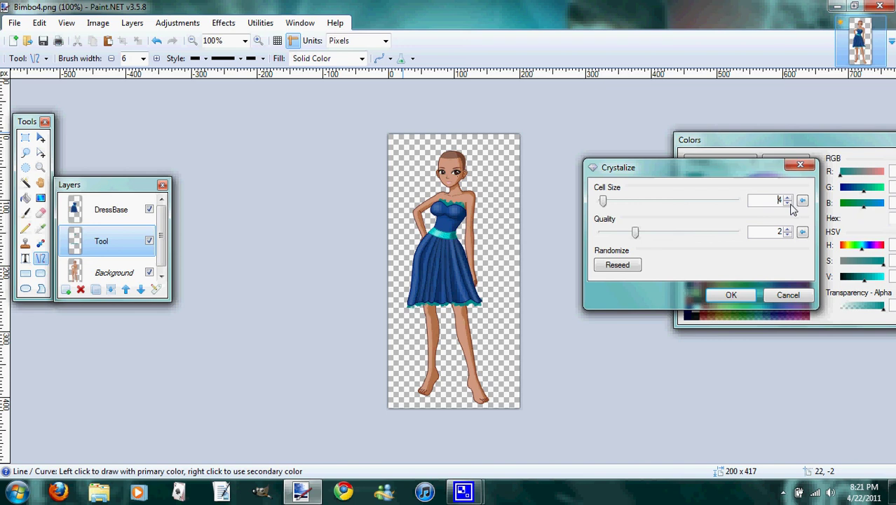
{"action": "left_click", "coordinate": [788, 203]}
{"action": "left_click", "coordinate": [788, 204]}
{"action": "left_click", "coordinate": [788, 198]}
{"action": "left_click", "coordinate": [788, 199]}
{"action": "left_click", "coordinate": [787, 204]}
{"action": "left_click", "coordinate": [787, 204]}
{"action": "left_click_drag", "start_coordinate": [635, 233], "coordinate": [743, 234]}
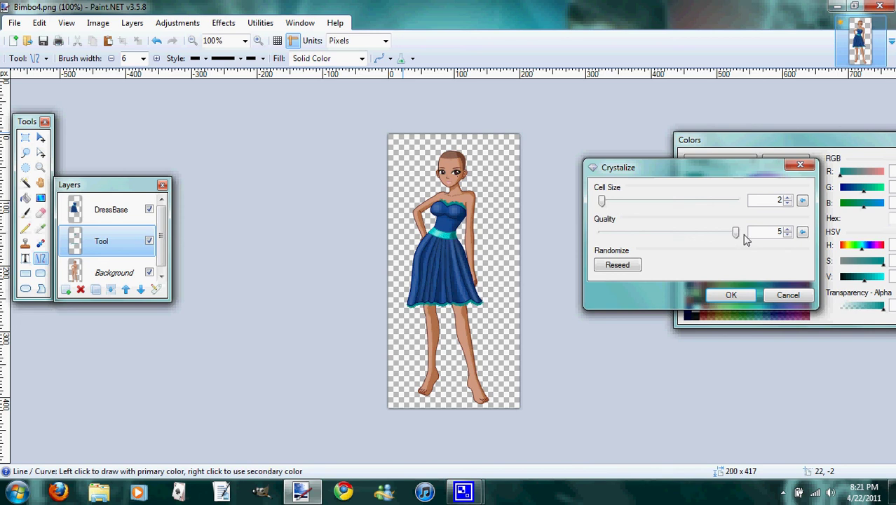
{"action": "left_click", "coordinate": [731, 295]}
- Apply Add Noise at intensity 34, color saturation 0 and coverage 100
{"action": "left_click", "coordinate": [223, 22]}
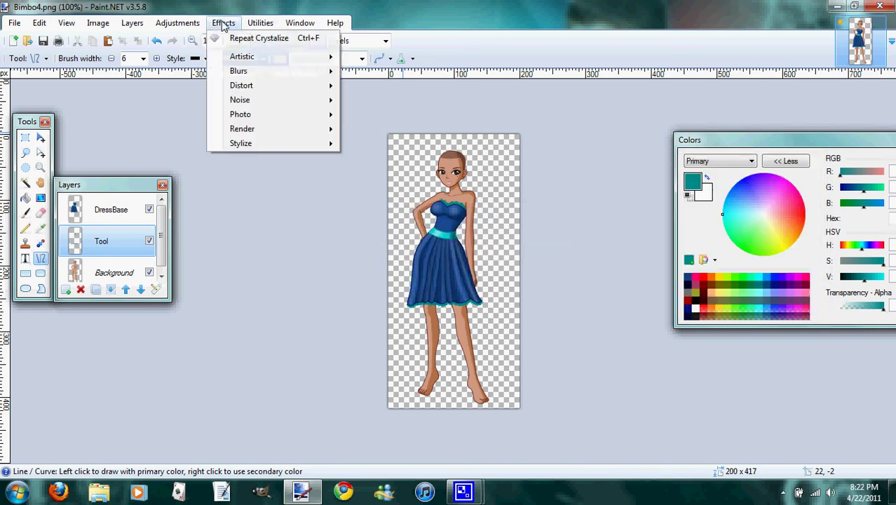
{"action": "mouse_move", "coordinate": [242, 99]}
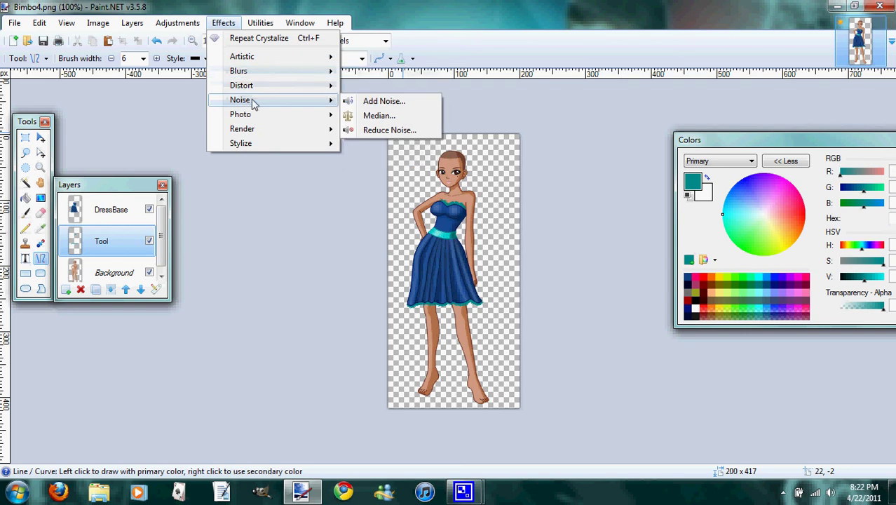
{"action": "left_click", "coordinate": [383, 101]}
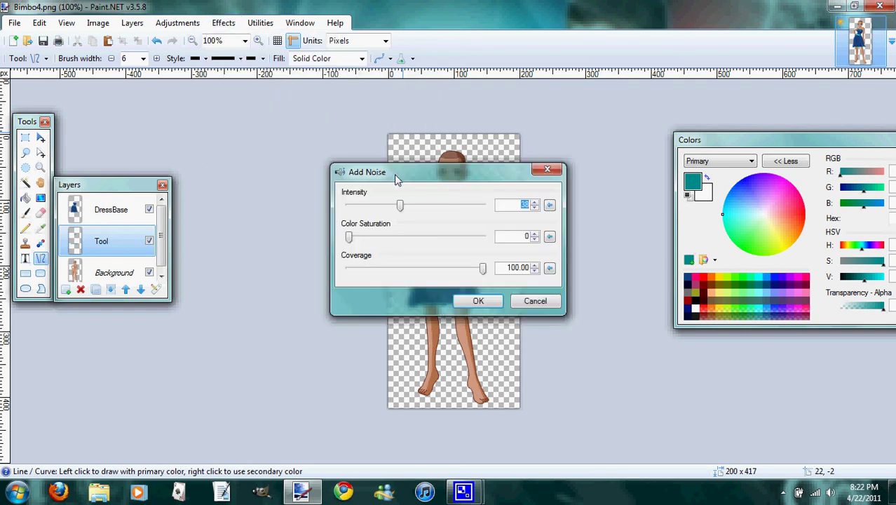
{"action": "left_click_drag", "start_coordinate": [396, 178], "coordinate": [685, 174]}
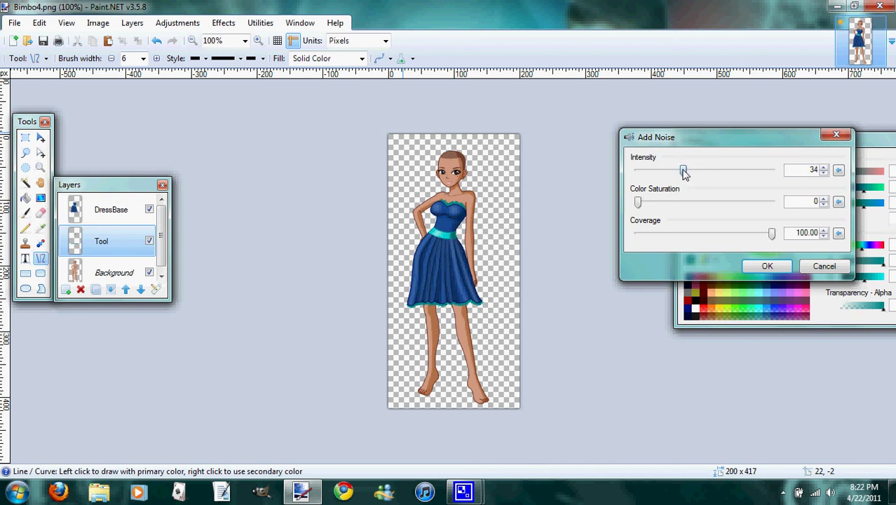
{"action": "left_click", "coordinate": [762, 269]}
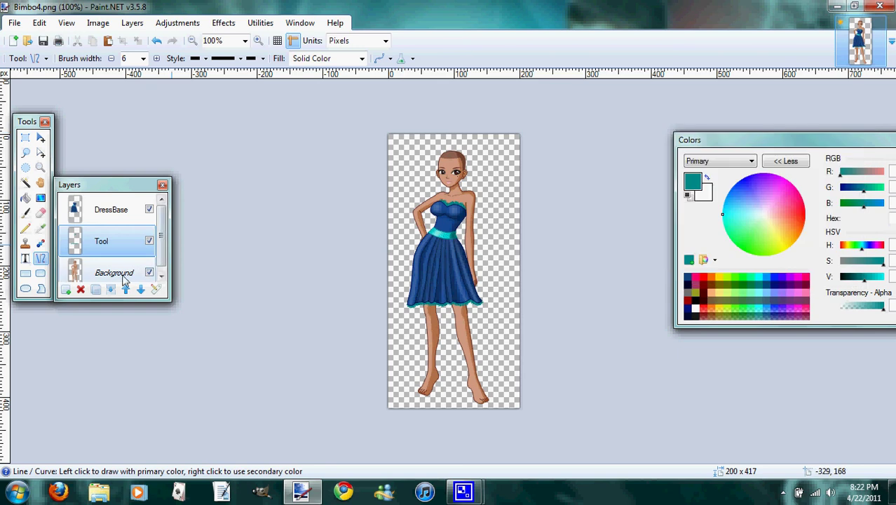
- Merge DressBase down into Tool, then Tool into Background
{"action": "left_click", "coordinate": [123, 221]}
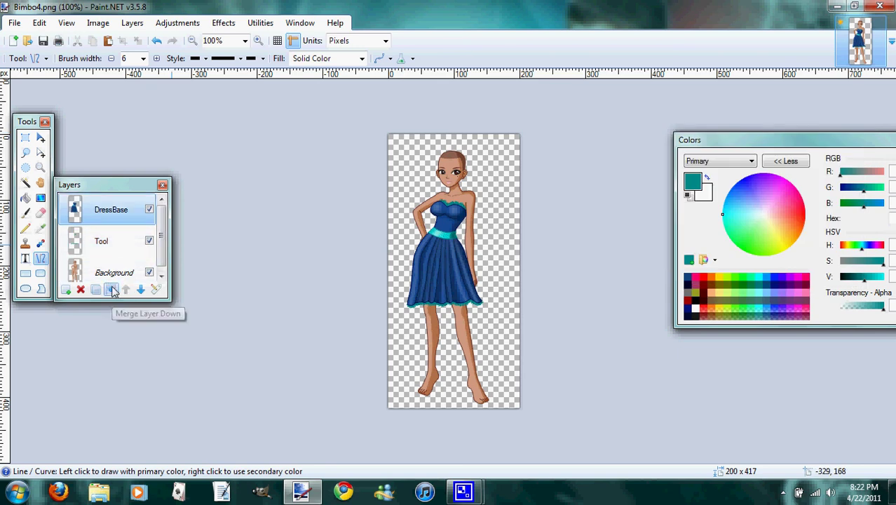
{"action": "left_click", "coordinate": [112, 290]}
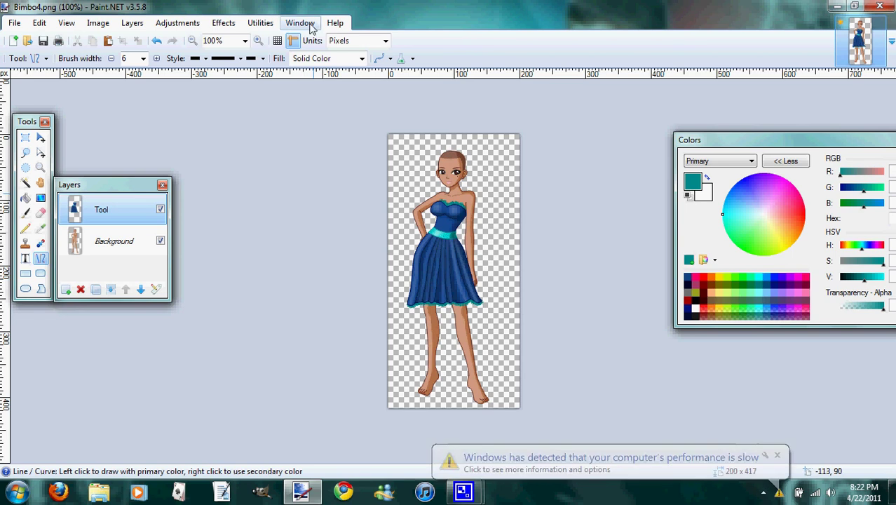
{"action": "left_click", "coordinate": [110, 289]}
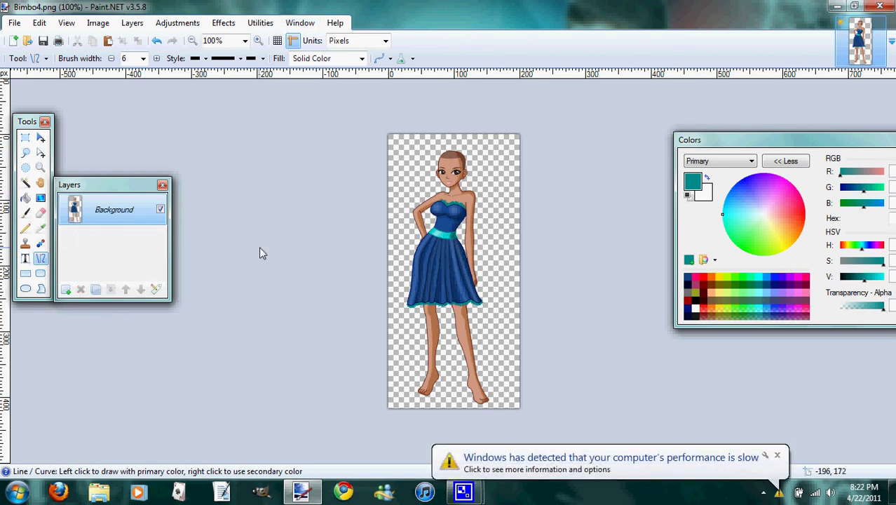